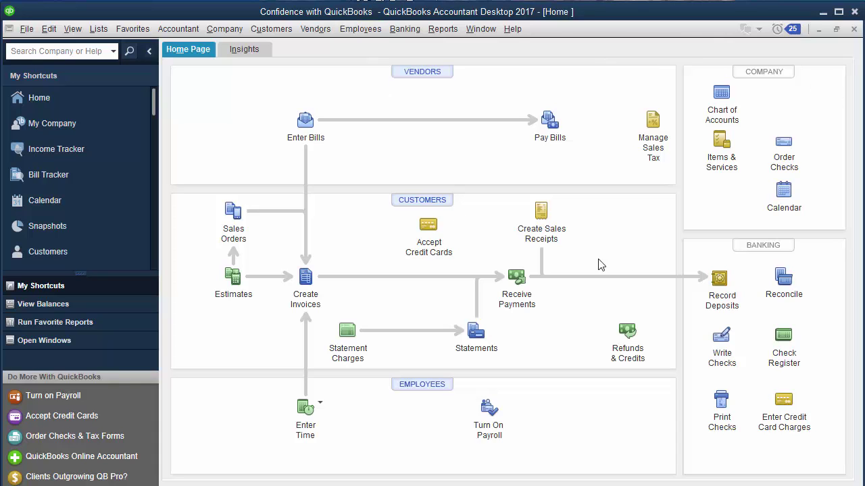
# Start an unnumbered Wells Fargo Checking 1234 check payable to Intuit, using Quick Add for the name
pyautogui.click(722, 358)
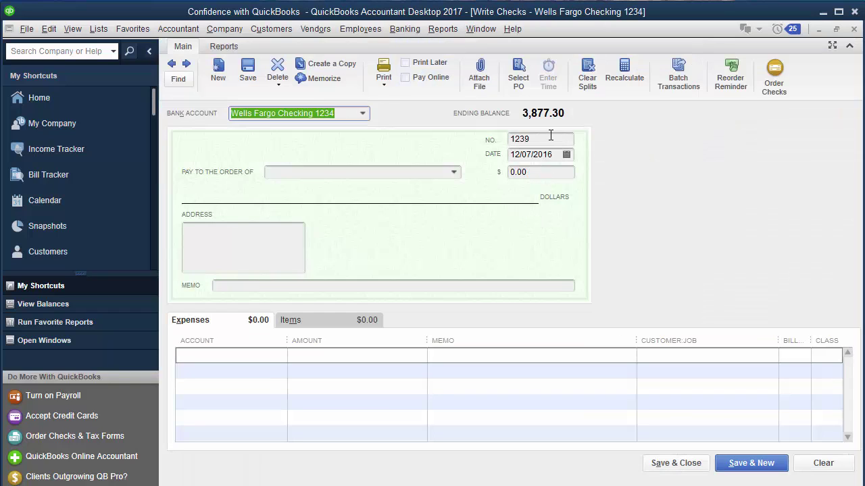
pyautogui.doubleClick(534, 139)
pyautogui.press('BackSpace')
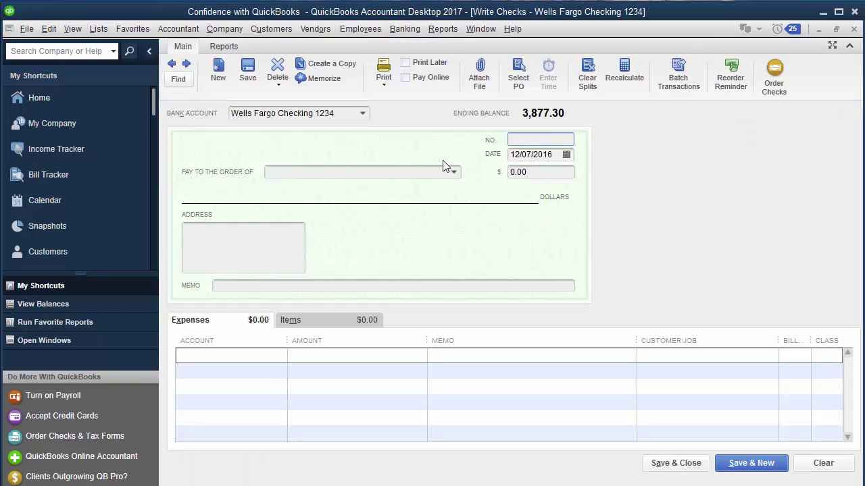
pyautogui.press('Tab')
pyautogui.press('Tab')
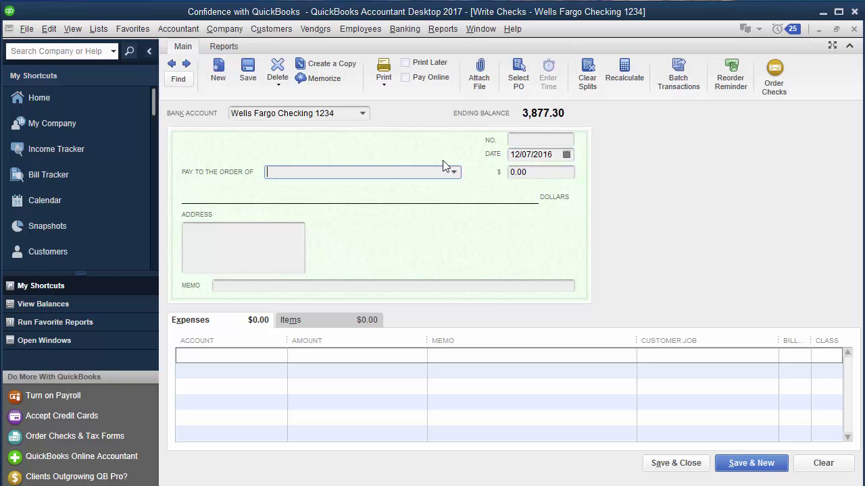
pyautogui.write('Intuit')
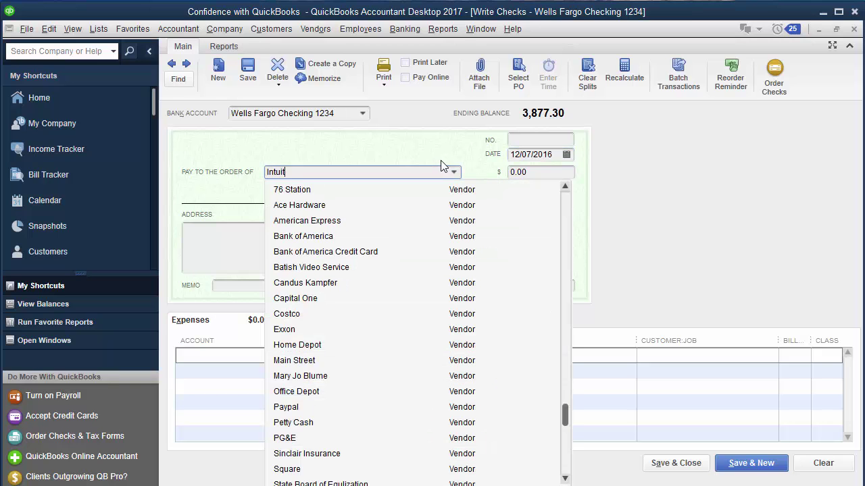
pyautogui.press('Tab')
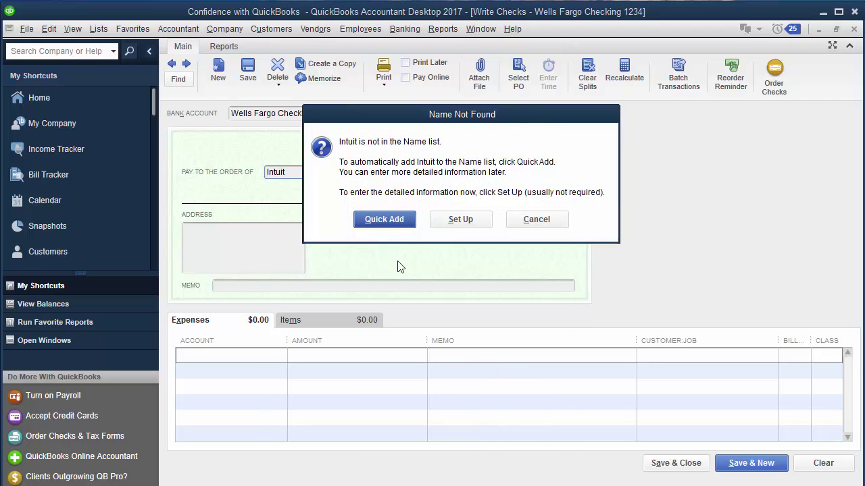
pyautogui.click(386, 226)
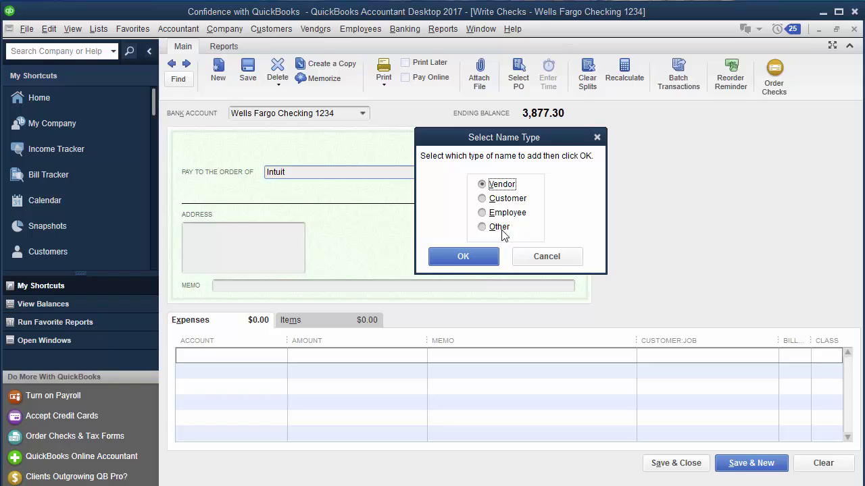
# Add Intuit as an Other name and enter 100.00 as the check amount
pyautogui.click(501, 230)
pyautogui.click(485, 260)
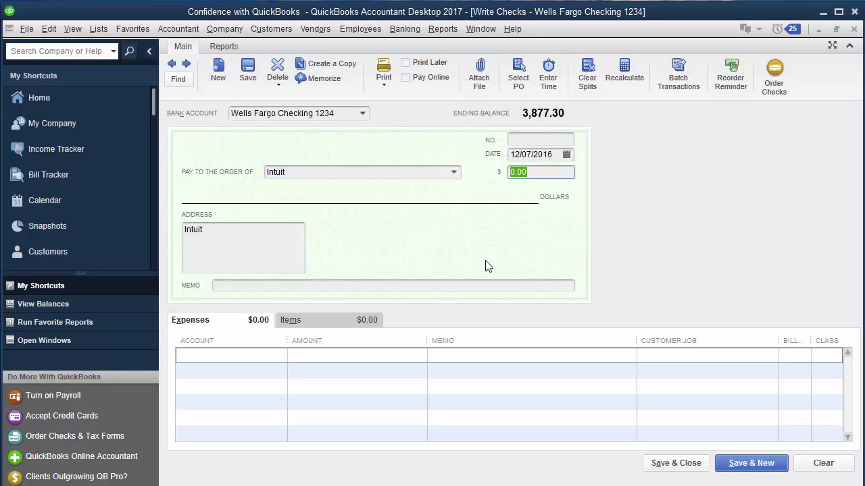
pyautogui.write('100')
pyautogui.press('Tab')
# Charge the check to Computer and Internet Expenses and save it
pyautogui.write('comp')
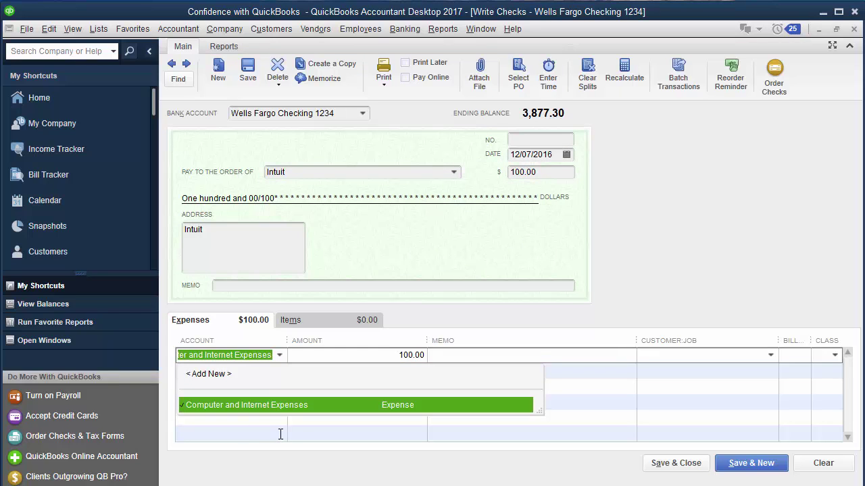
pyautogui.press('Tab')
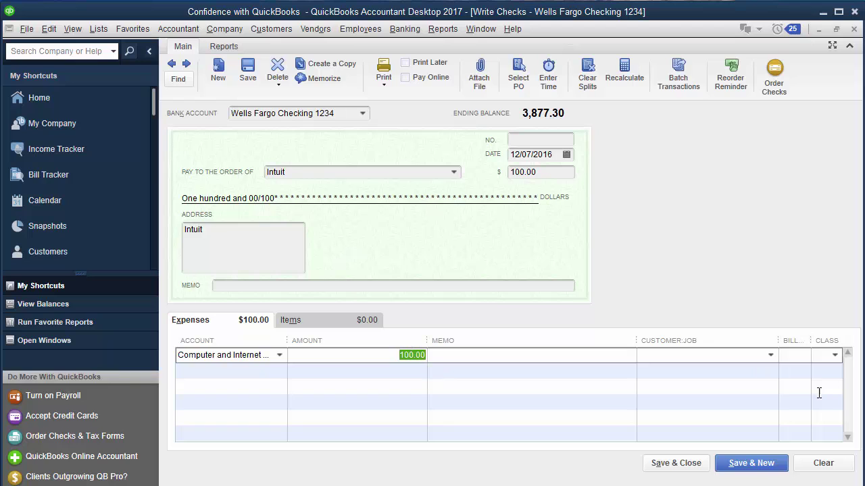
pyautogui.click(677, 463)
pyautogui.click(89, 30)
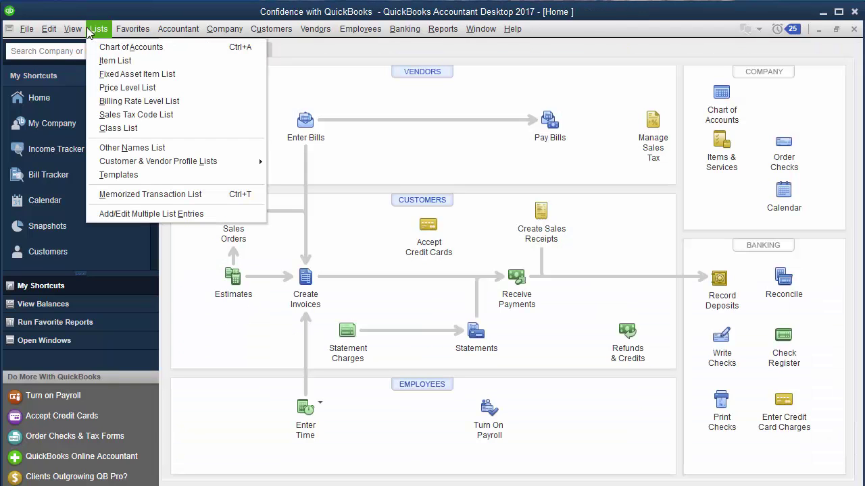
# Check that Intuit is in the Other Names List but absent from the Vendor Center, then reopen Other Names
pyautogui.click(121, 148)
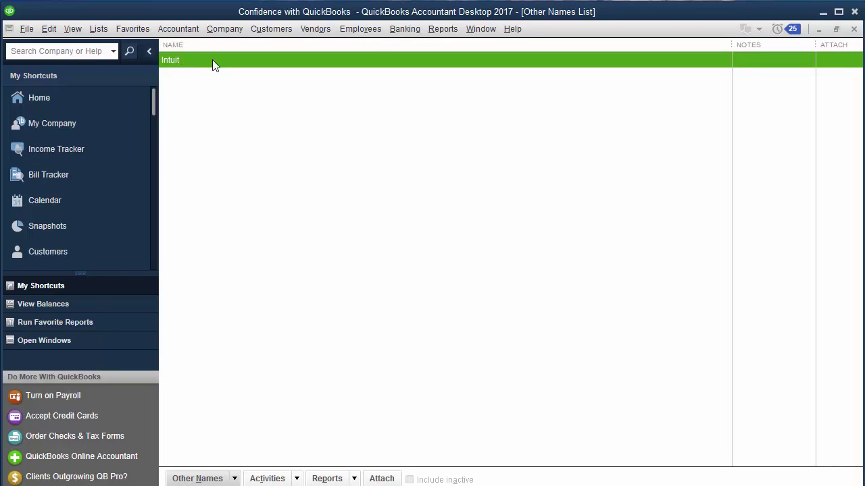
pyautogui.click(854, 29)
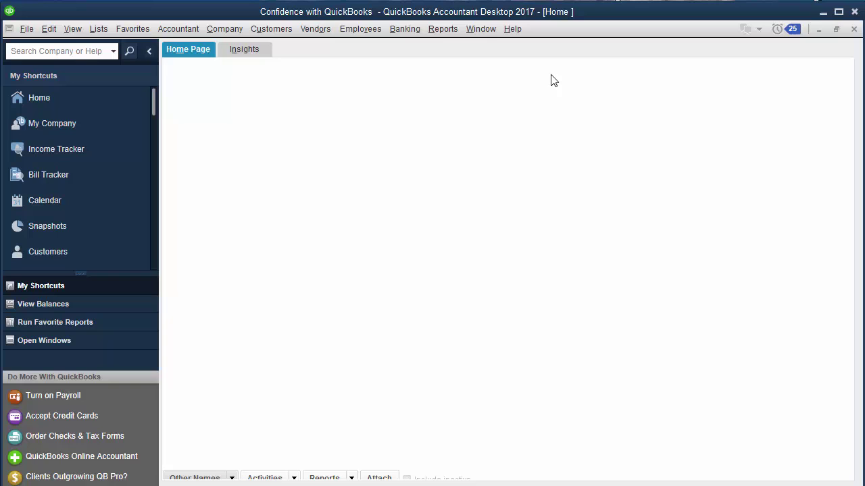
pyautogui.click(422, 72)
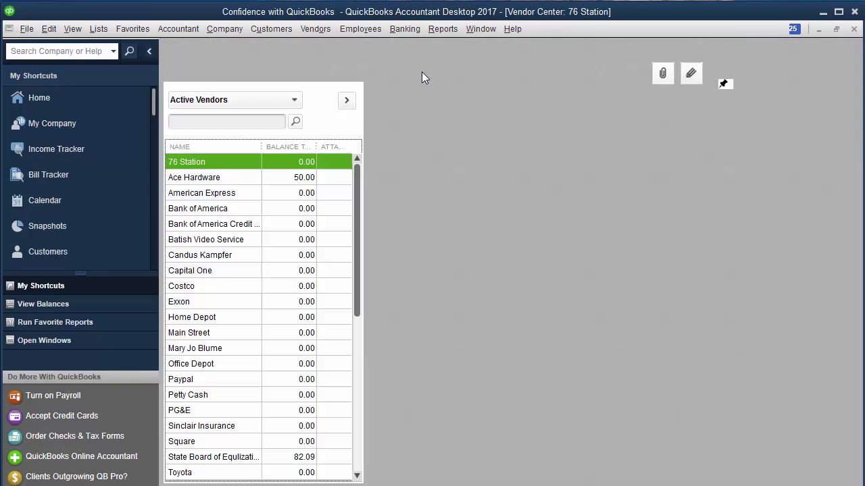
pyautogui.scroll(-3, 446, 79)
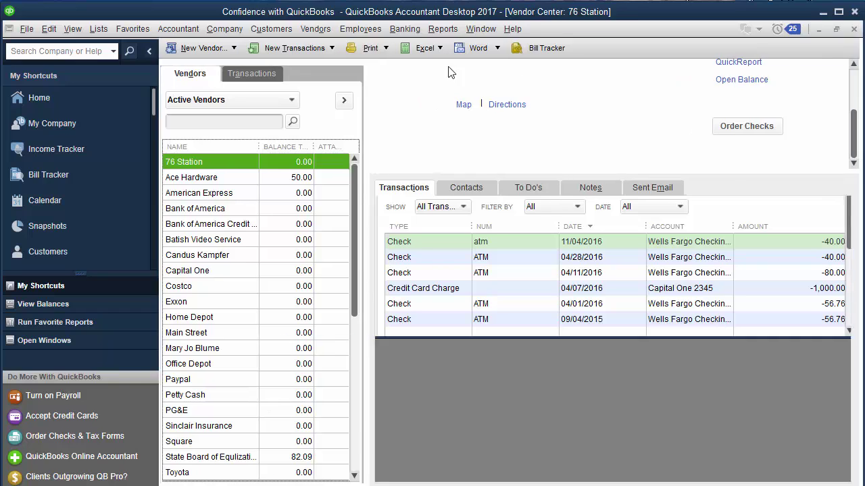
pyautogui.click(854, 29)
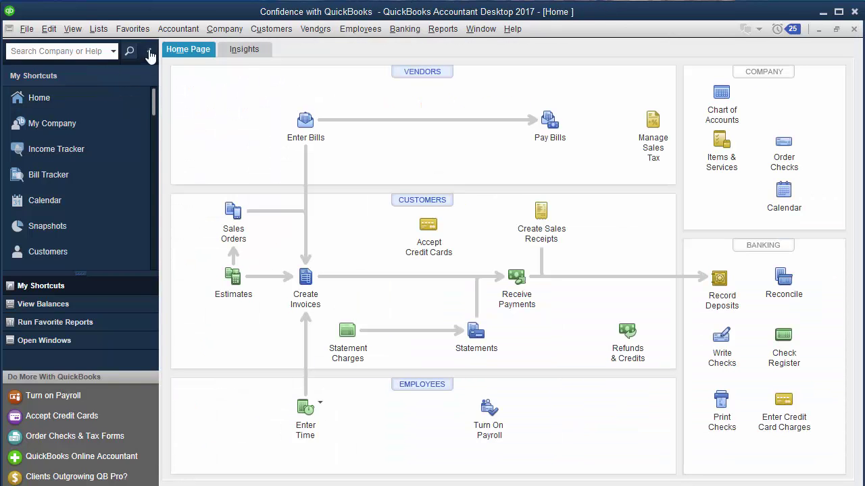
pyautogui.click(98, 28)
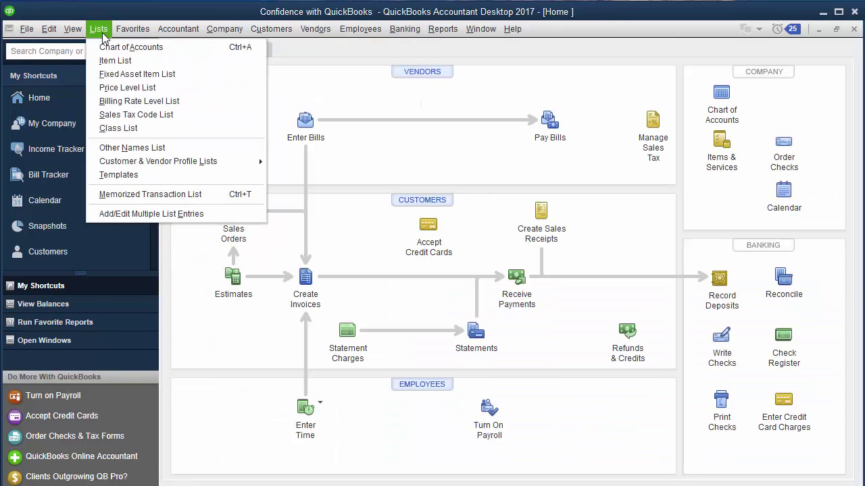
pyautogui.click(115, 146)
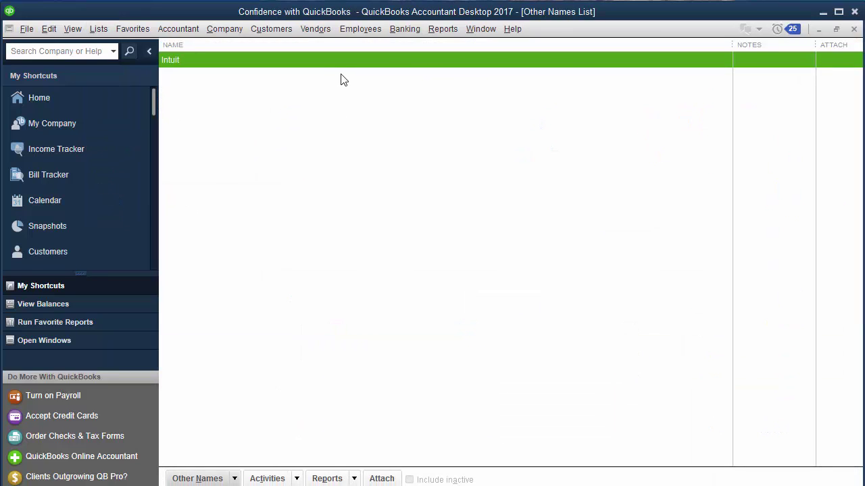
# Change Intuit's name type from Other to Vendor via Edit Other Name, accepting the permanent change
pyautogui.rightClick(280, 64)
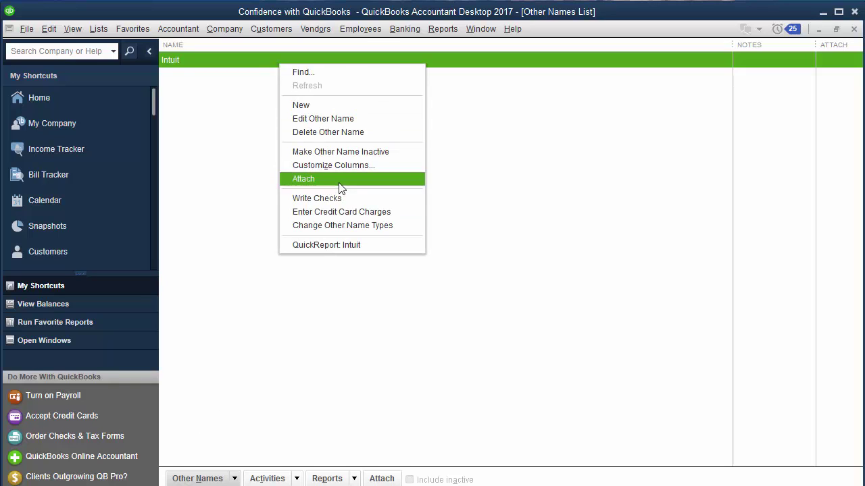
pyautogui.click(370, 119)
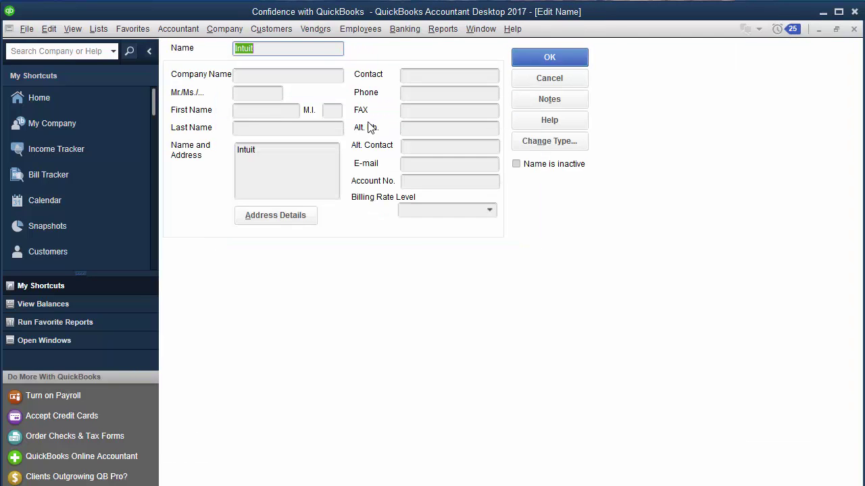
pyautogui.click(550, 146)
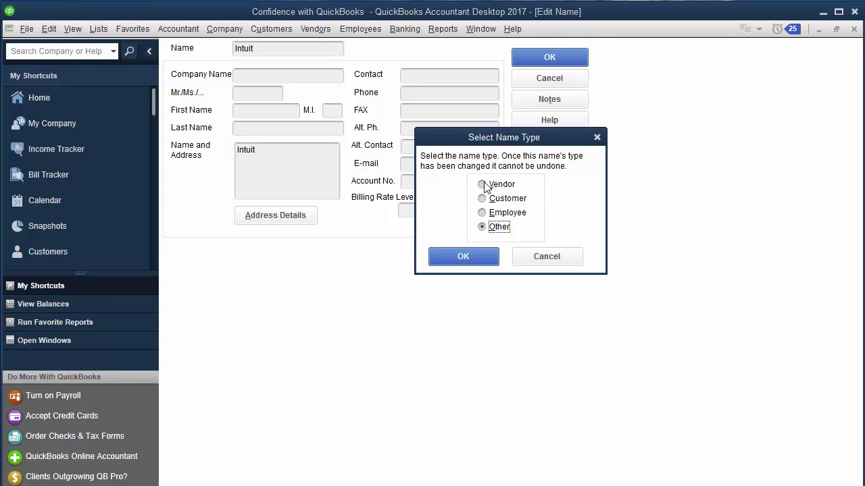
pyautogui.click(484, 185)
pyautogui.click(450, 254)
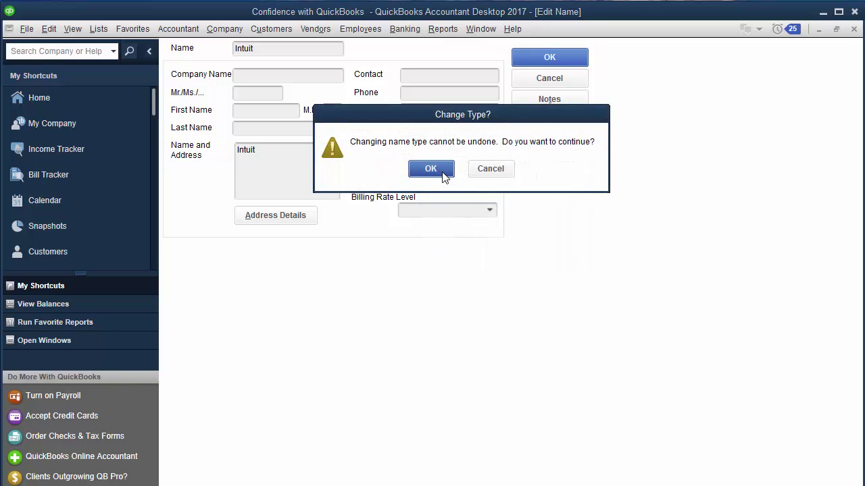
pyautogui.click(443, 172)
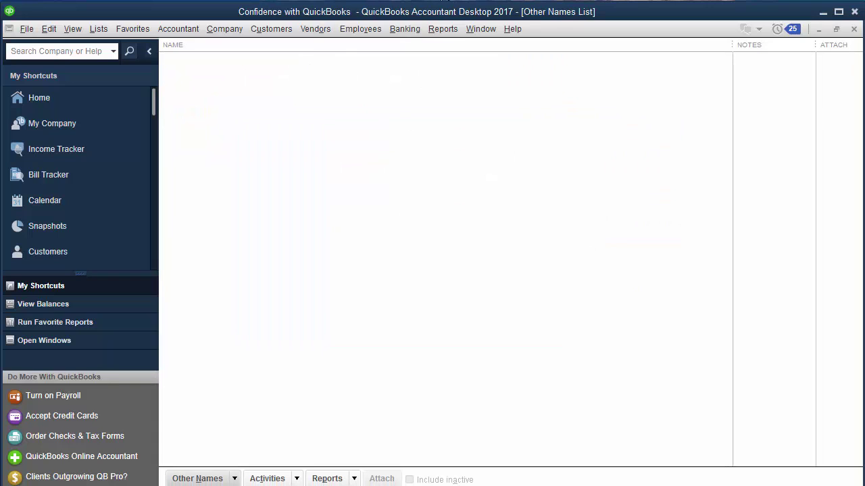
pyautogui.click(854, 29)
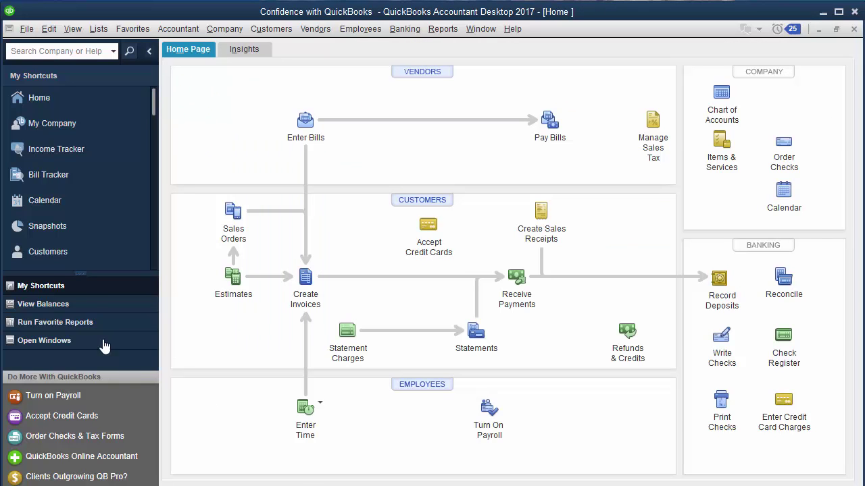
pyautogui.click(98, 28)
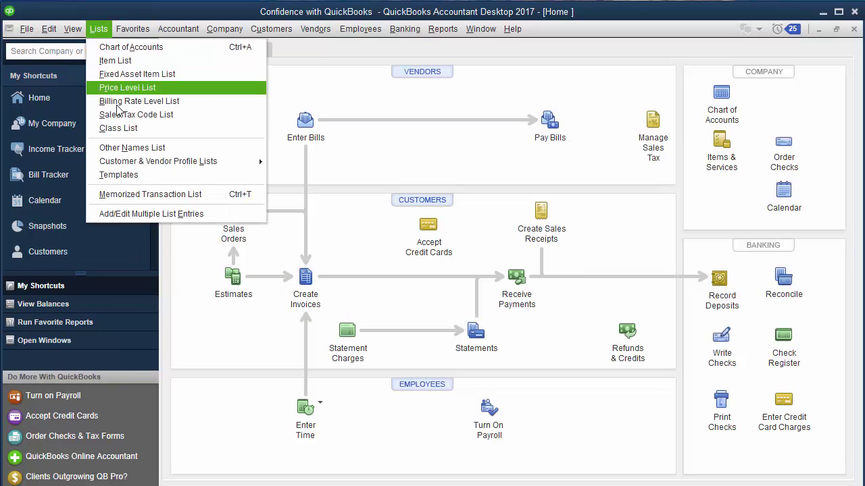
pyautogui.click(122, 149)
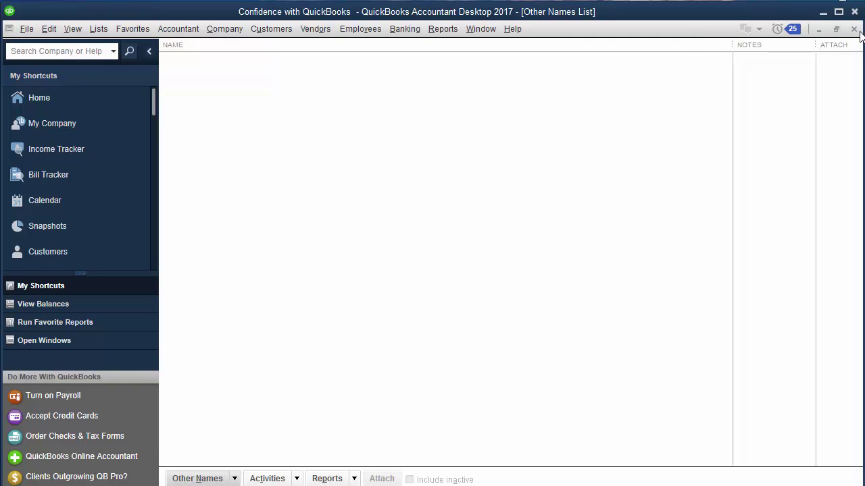
pyautogui.click(855, 30)
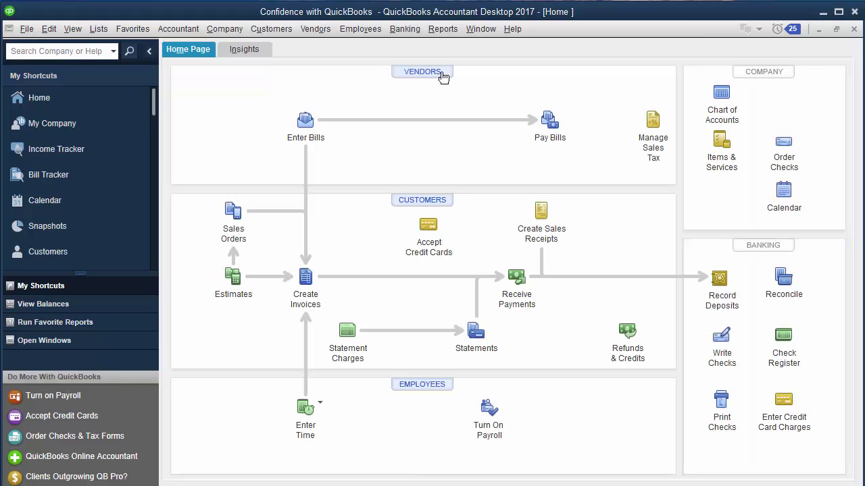
# Select Intuit in the Vendor Center to show its 12/07/2016 100.00 check and view its record
pyautogui.click(441, 72)
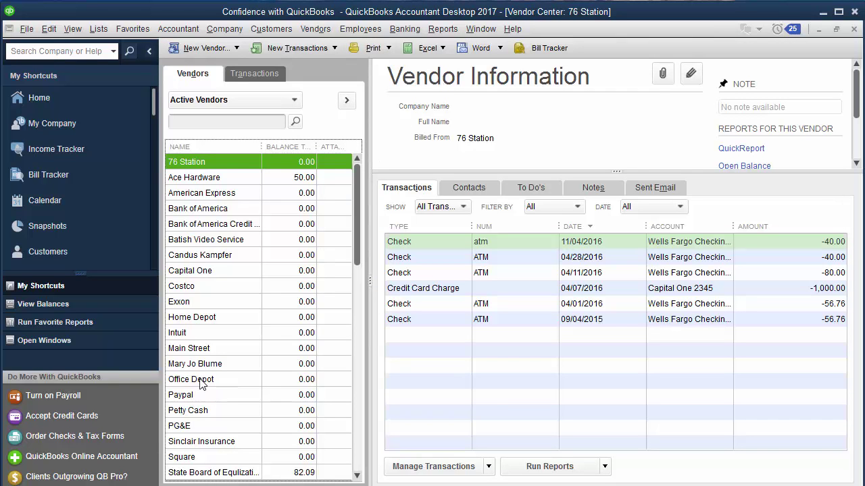
pyautogui.click(211, 329)
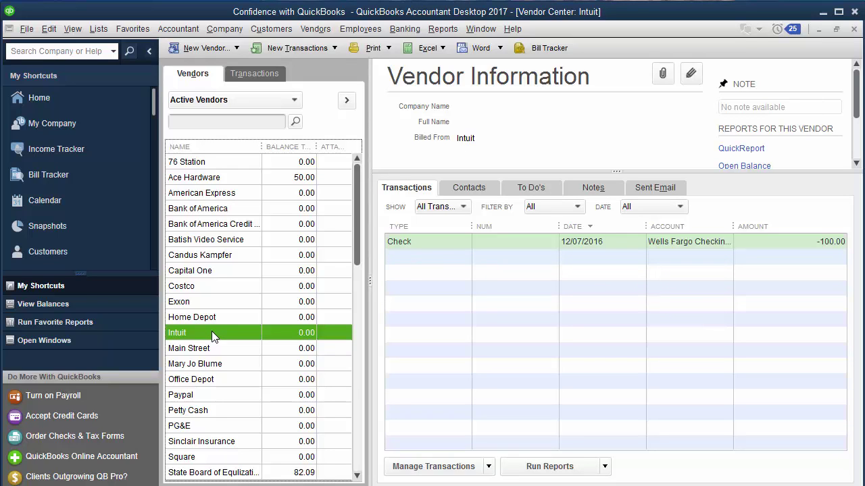
pyautogui.doubleClick(211, 331)
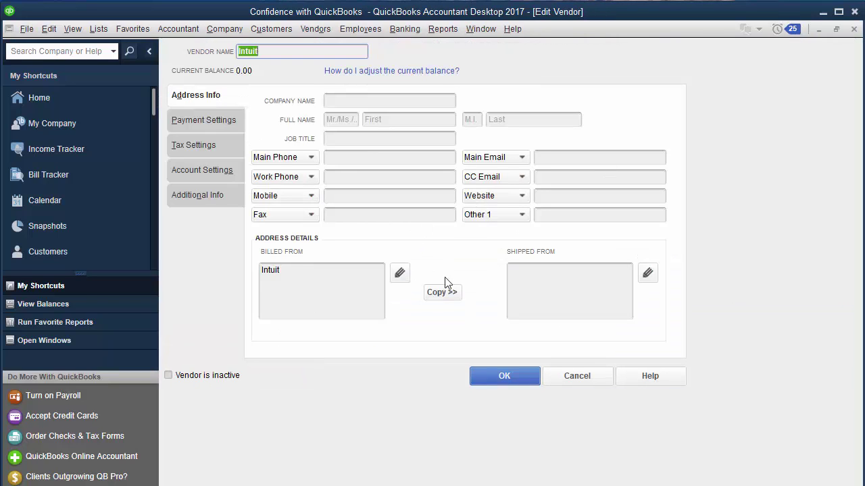
pyautogui.click(587, 373)
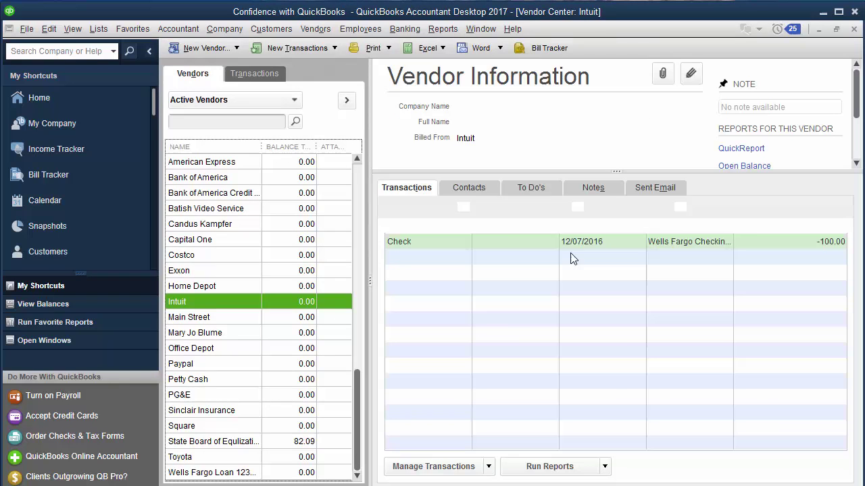